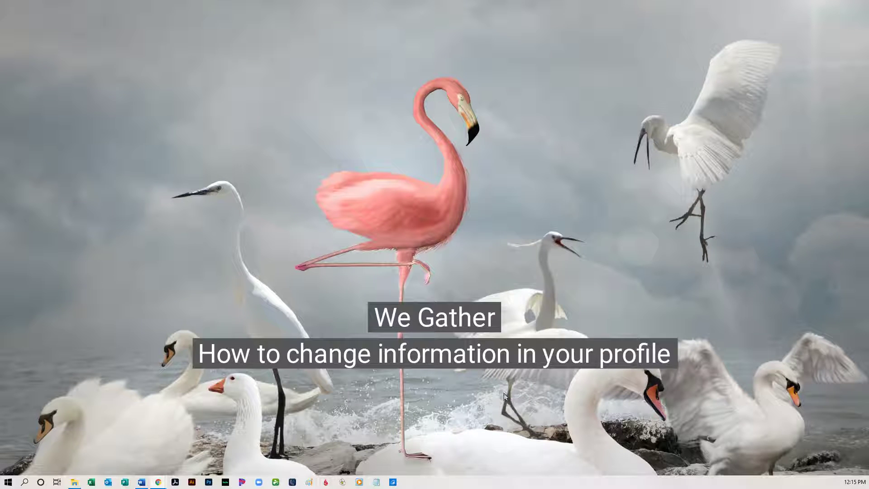
Open a new Chrome window from the taskbar icon and maximize it
{"action": "right_click", "coordinate": [158, 483]}
{"action": "left_click", "coordinate": [135, 400]}
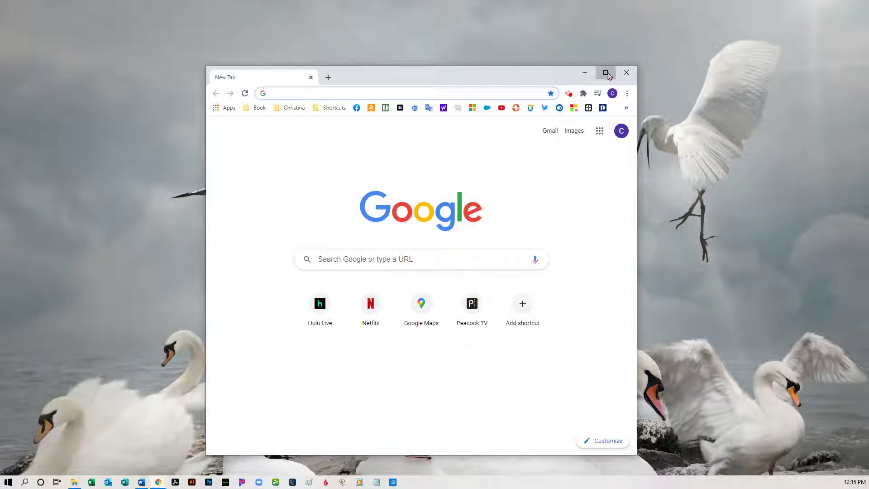
{"action": "left_click", "coordinate": [605, 73]}
Load stpetersboerne.com in Chrome, then close the browser window
{"action": "left_click", "coordinate": [267, 24]}
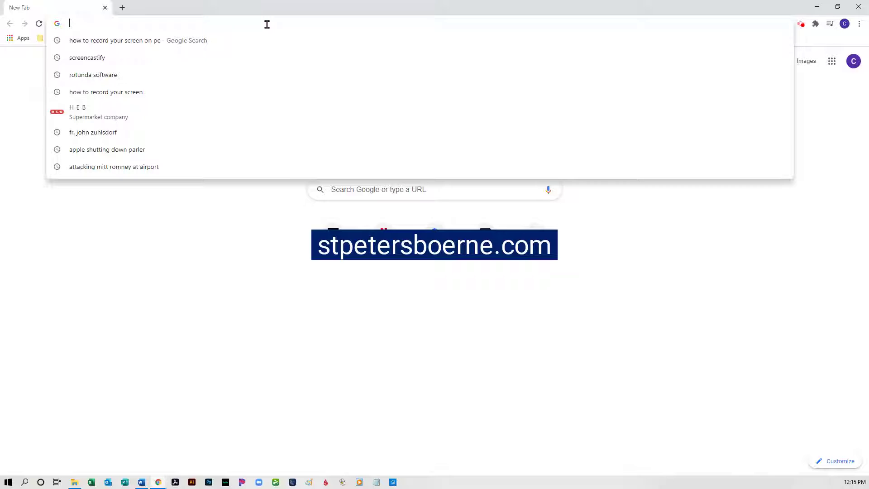
{"action": "type", "text": "st"}
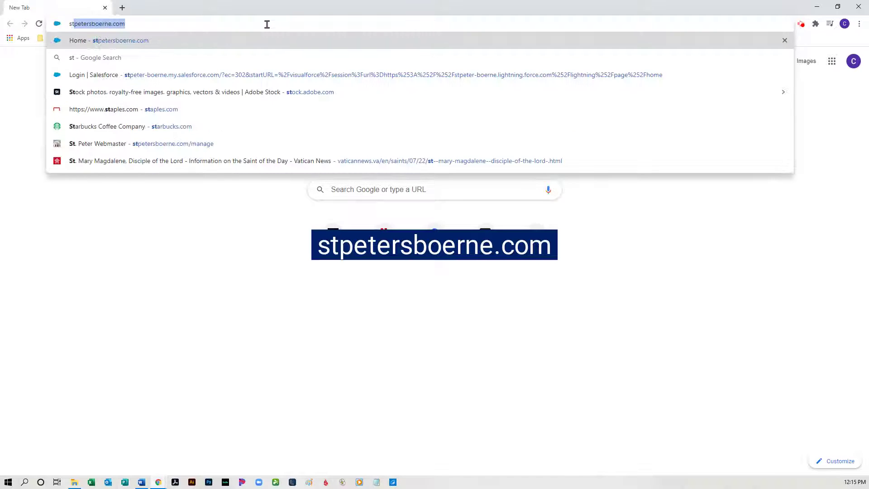
{"action": "type", "text": "petersboerne.com"}
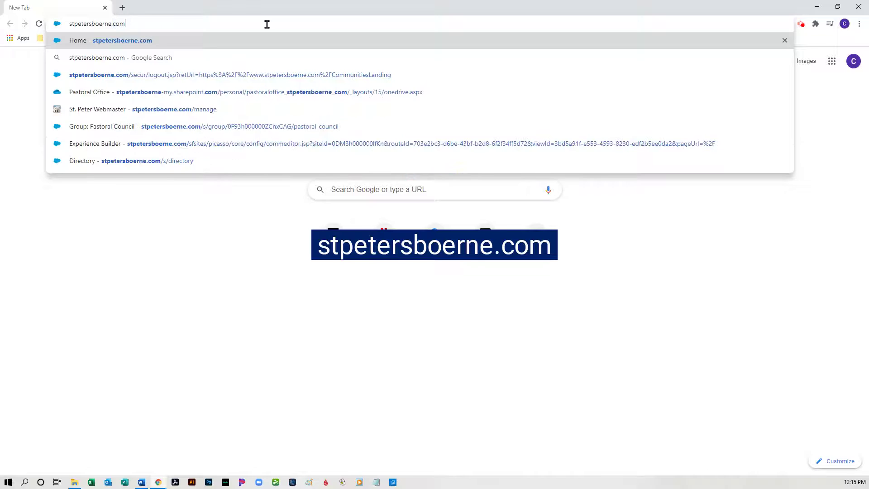
{"action": "key", "text": "Return"}
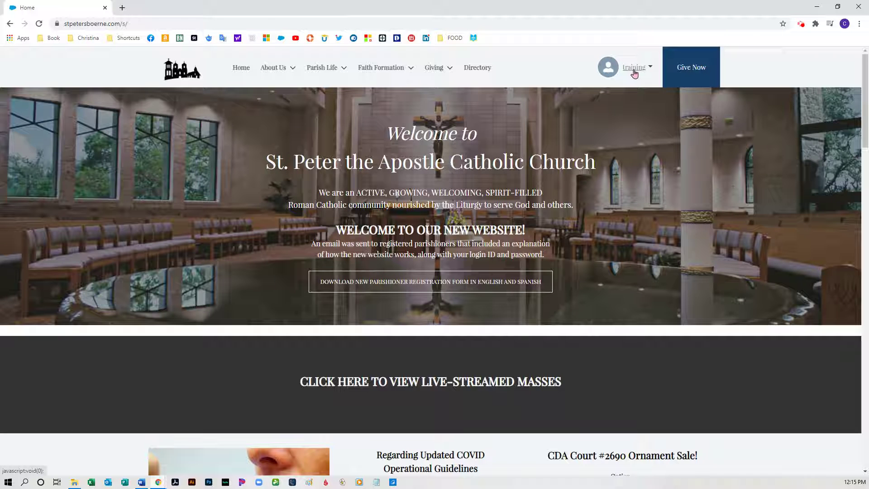
{"action": "left_click", "coordinate": [858, 7]}
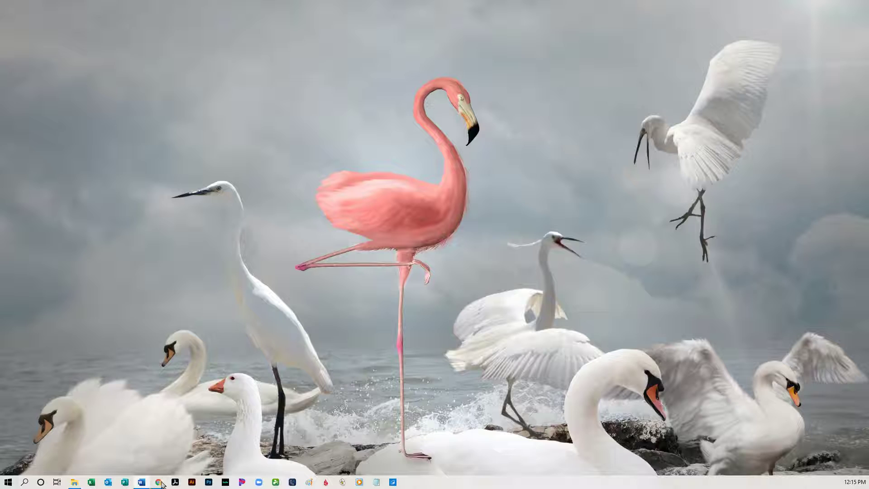
Sign in to WeGather with the training account and restore the church site window
{"action": "left_click", "coordinate": [146, 448]}
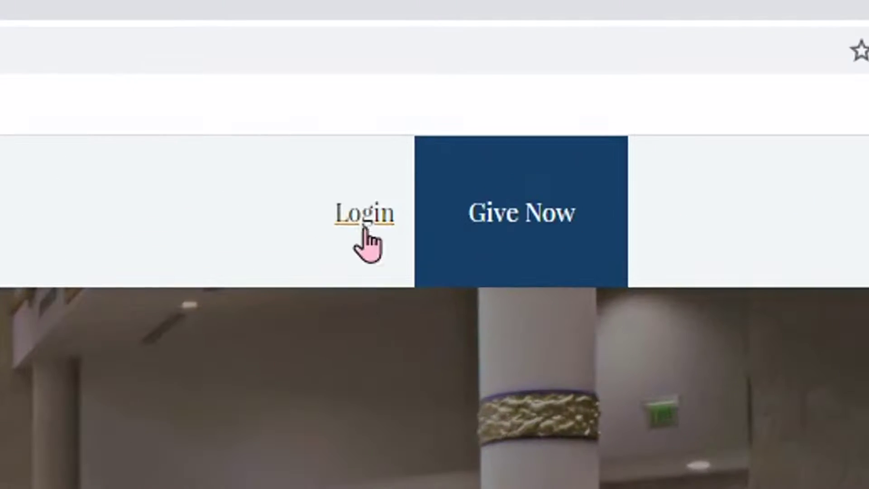
{"action": "left_click", "coordinate": [367, 224]}
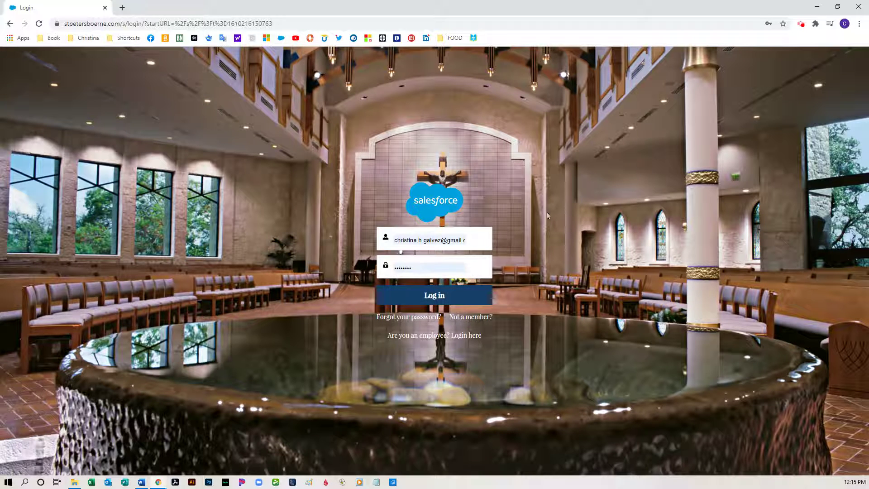
{"action": "left_click", "coordinate": [816, 8]}
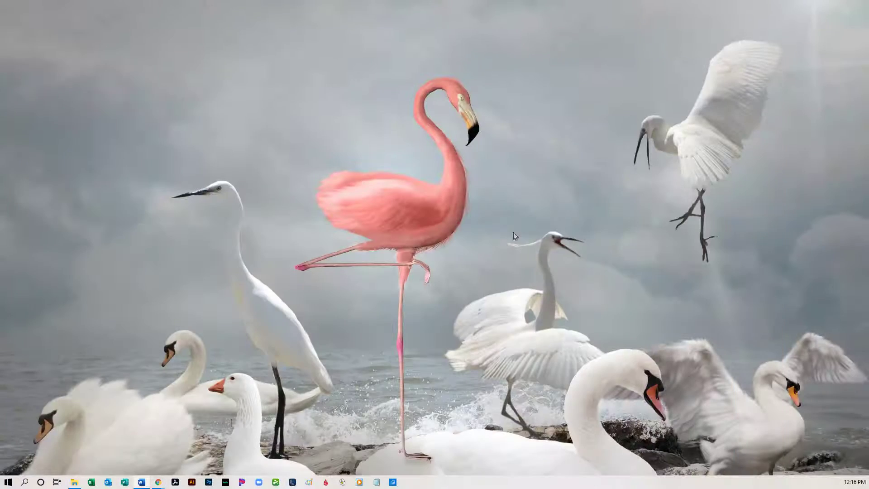
{"action": "left_click", "coordinate": [158, 482]}
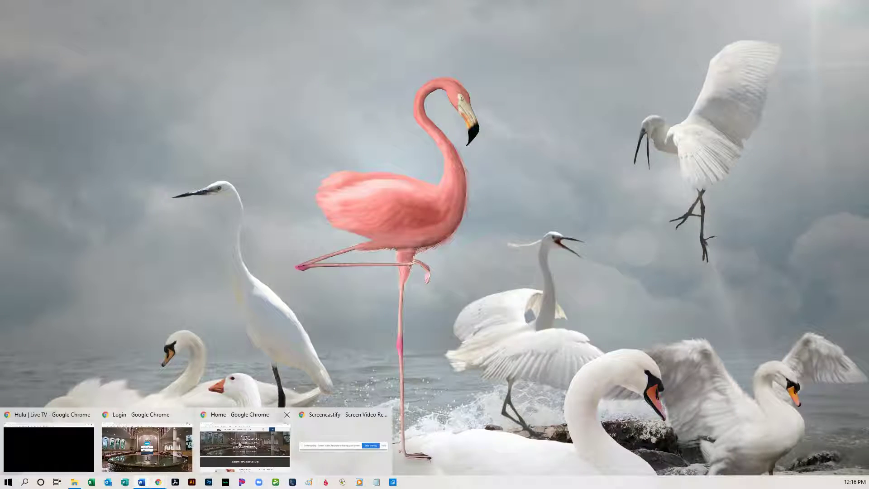
{"action": "left_click", "coordinate": [245, 451]}
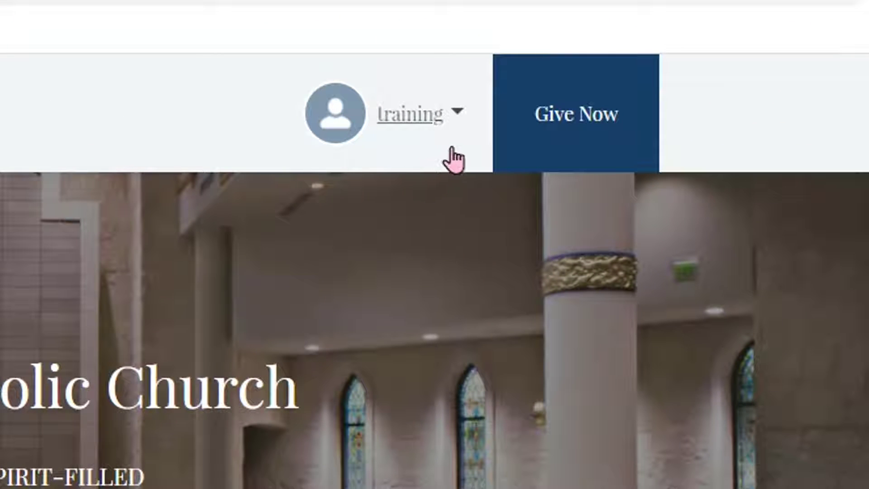
Open My Profile from the training account menu and bring up the Edit User form
{"action": "left_click", "coordinate": [460, 116]}
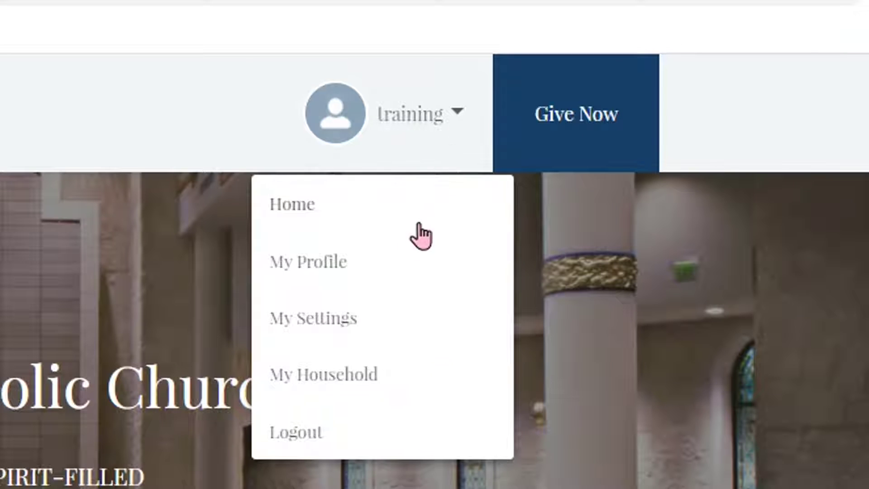
{"action": "left_click", "coordinate": [319, 271]}
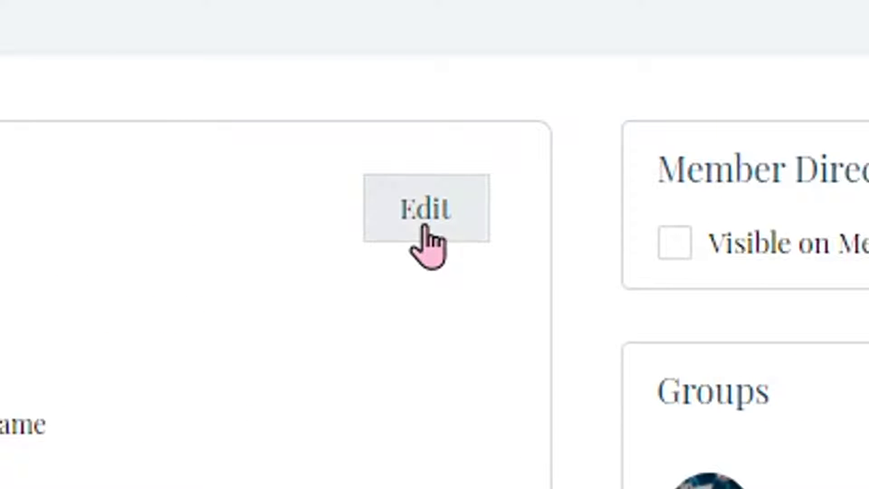
{"action": "left_click", "coordinate": [429, 242]}
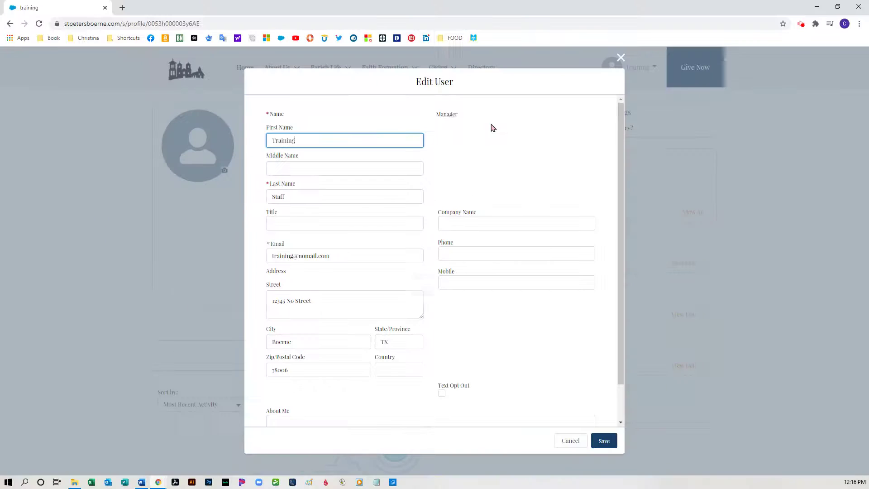
{"action": "left_click", "coordinate": [471, 280]}
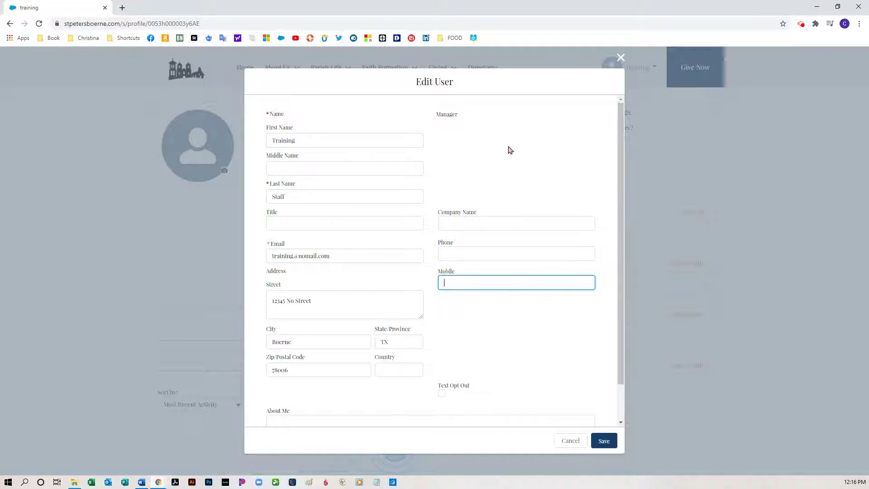
{"action": "type", "text": "1234567"}
{"action": "type", "text": "890"}
{"action": "scroll", "coordinate": [504, 342], "scroll_direction": "down", "scroll_amount": 1}
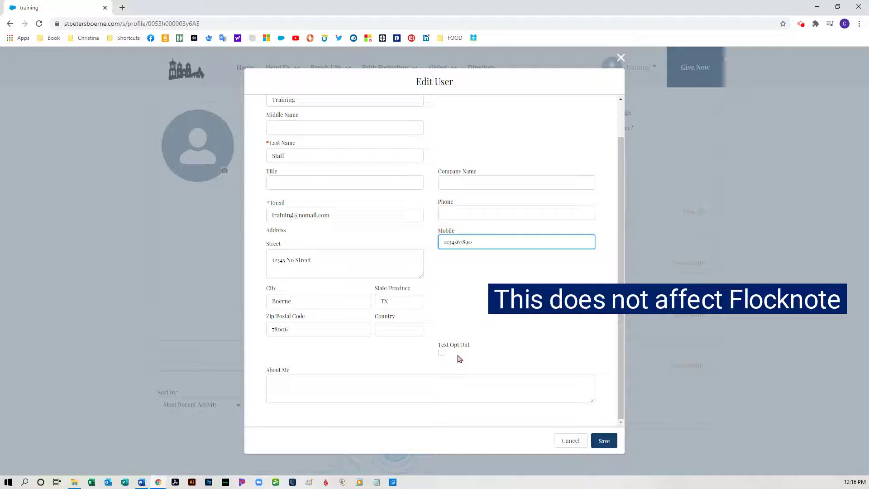
{"action": "left_click", "coordinate": [442, 353]}
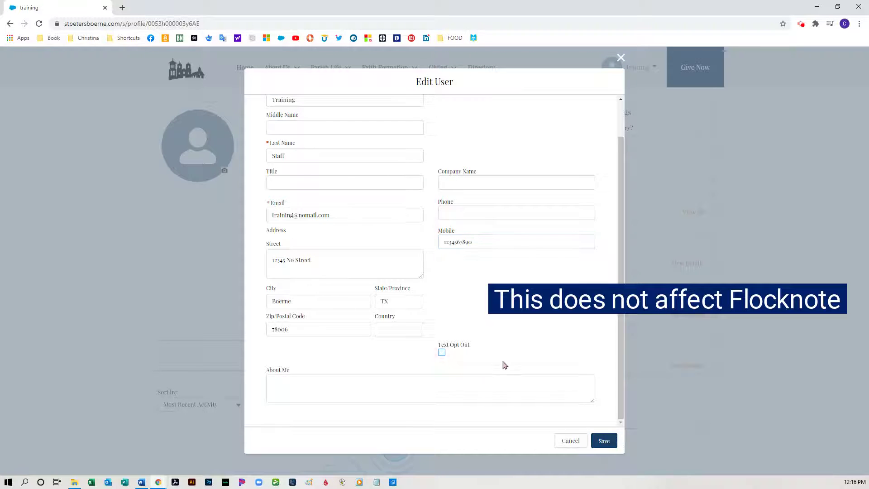
{"action": "left_click", "coordinate": [442, 353]}
{"action": "left_click", "coordinate": [444, 388]}
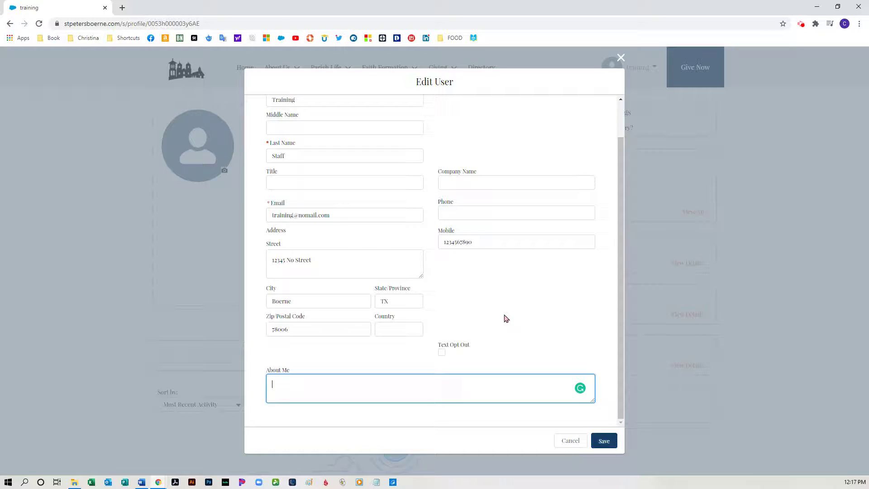
{"action": "type", "text": "Hello there!"}
Add 'Hello there!' as the About Me text and save the profile
{"action": "left_click", "coordinate": [604, 441]}
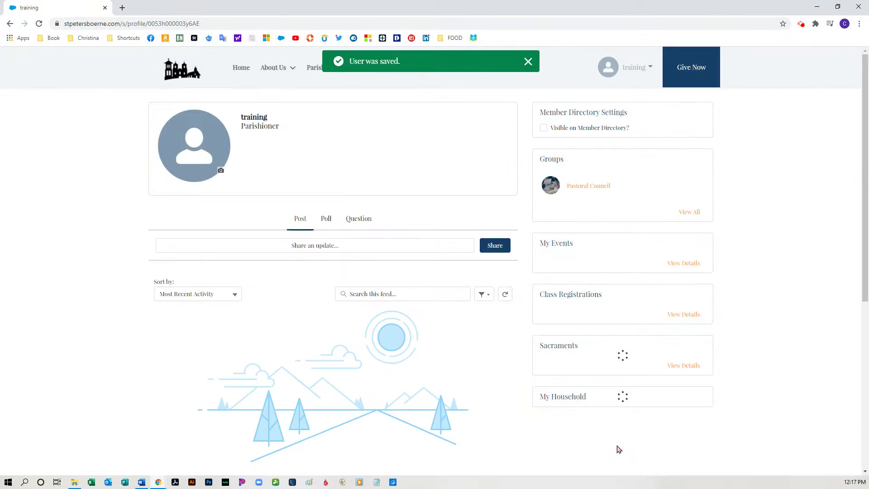